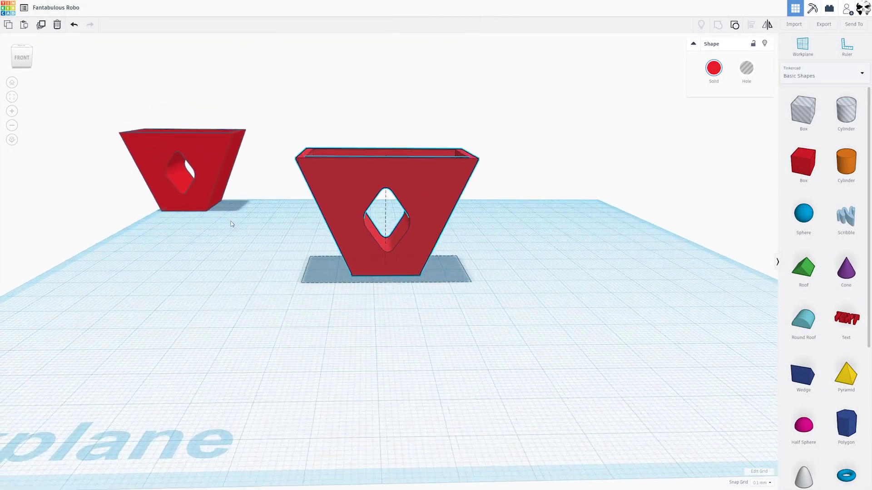
- Ungroup the middle red planter to release its front and back slanted cutting holes
click(212, 160)
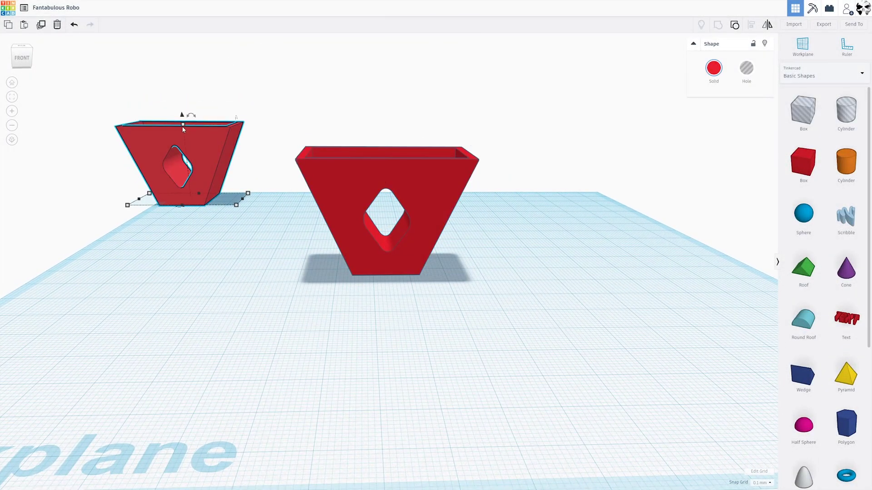
click(289, 182)
click(393, 184)
right_drag(419, 175, 416, 207)
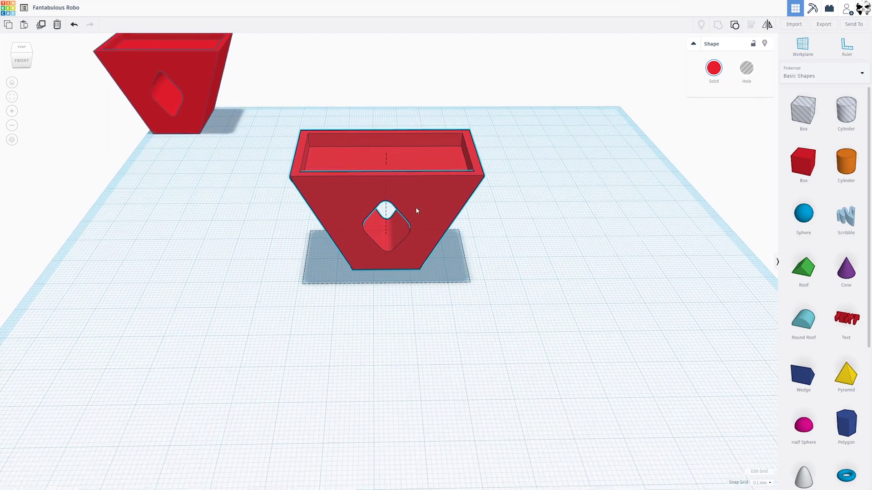
scroll(417, 212, down, 2)
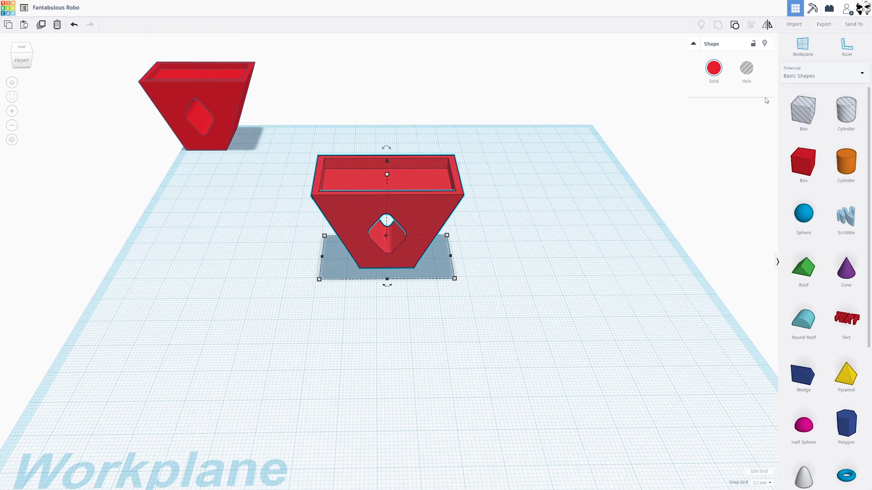
click(735, 25)
- Select only the red planter body between the released cutting holes and ungroup it further
scroll(528, 285, up, 2)
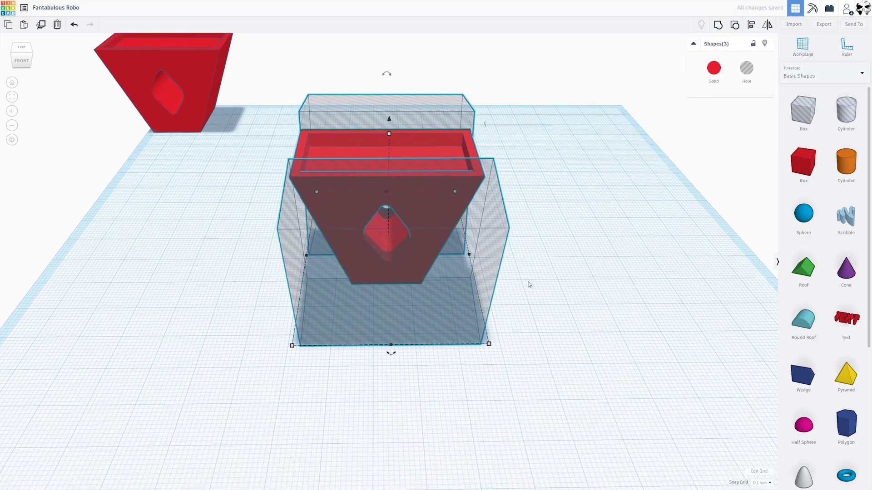
right_drag(528, 285, 370, 240)
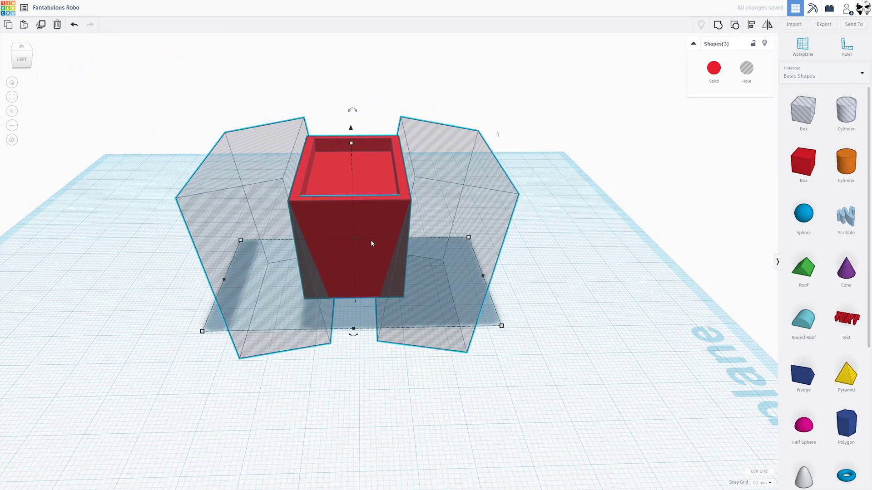
click(599, 276)
click(347, 229)
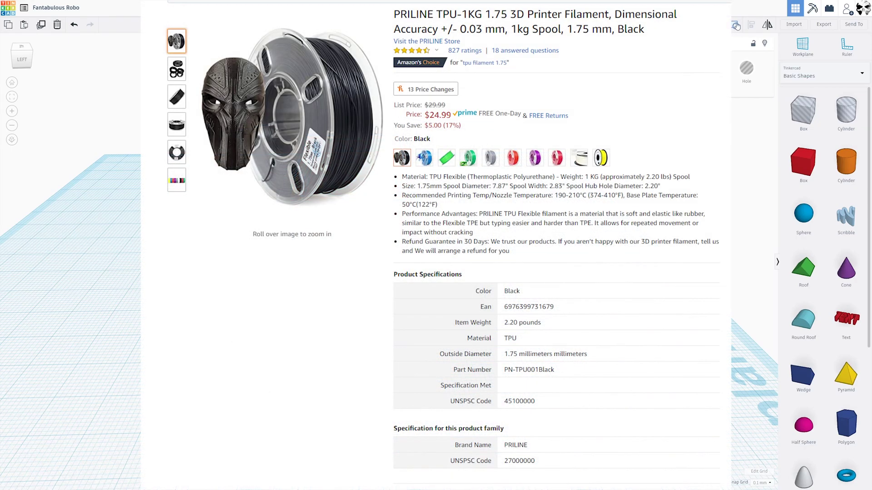
right_drag(454, 227, 377, 282)
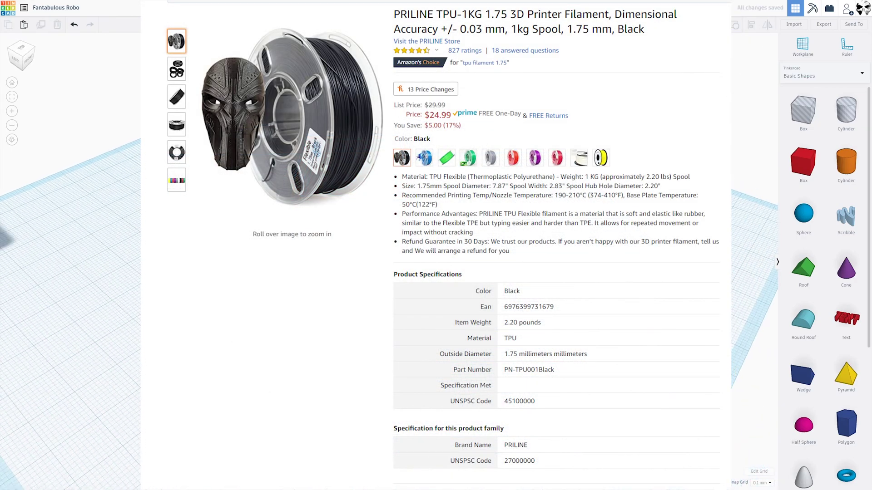
click(409, 254)
click(734, 26)
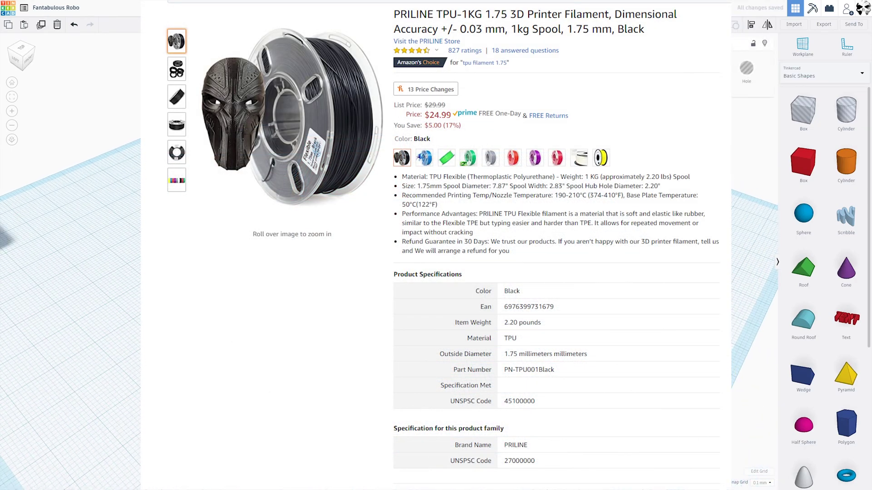
- Try raising the tan top section of the planter by 4.10 mm, and undo the move
mouse_move(454, 254)
right_down()
mouse_move(427, 249)
mouse_move(463, 246)
right_up()
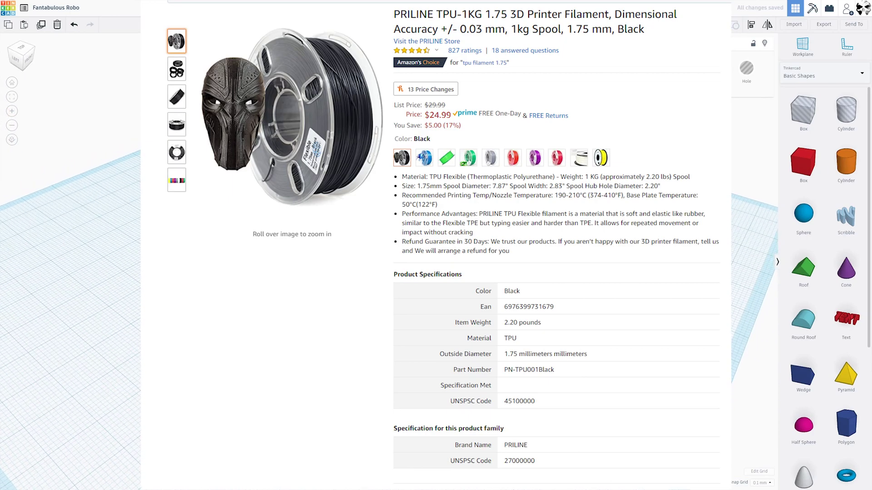
drag(356, 147, 356, 136)
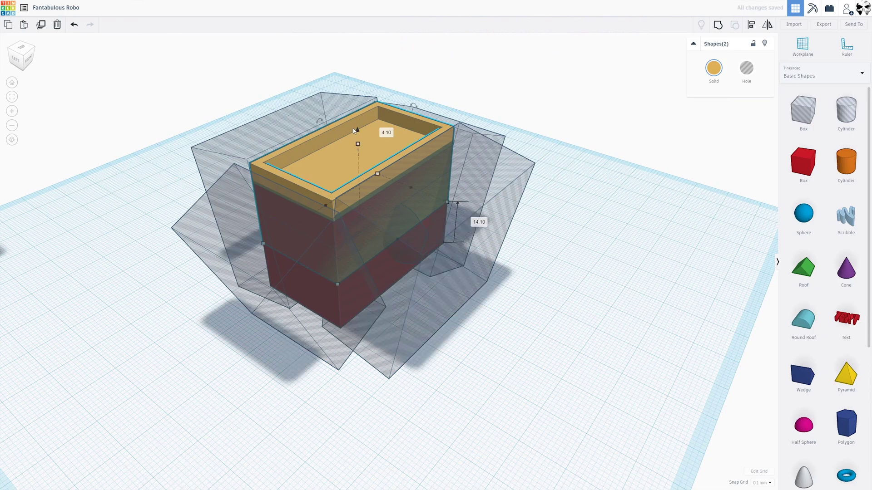
key(ctrl+z)
mouse_move(358, 145)
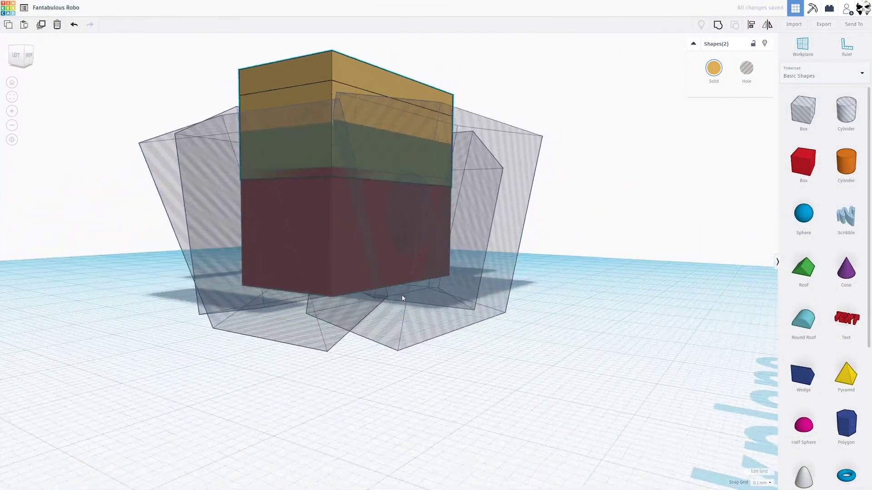
- Add the red lower box to the selected tan top sections and group all three into one body
right_drag(402, 298, 376, 296)
shift+click(351, 285)
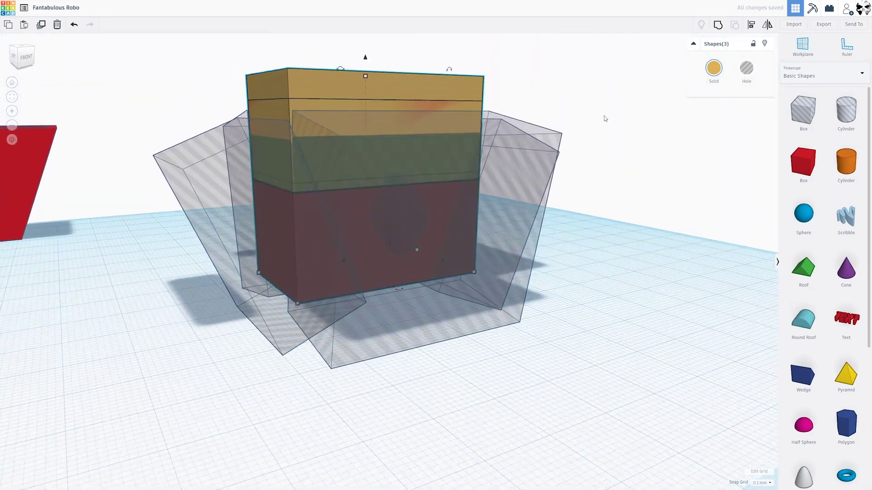
click(717, 25)
- Align the rounded diamond hole with the tan body so that it is centred vertically
right_drag(364, 260, 386, 236)
scroll(420, 263, up, 8)
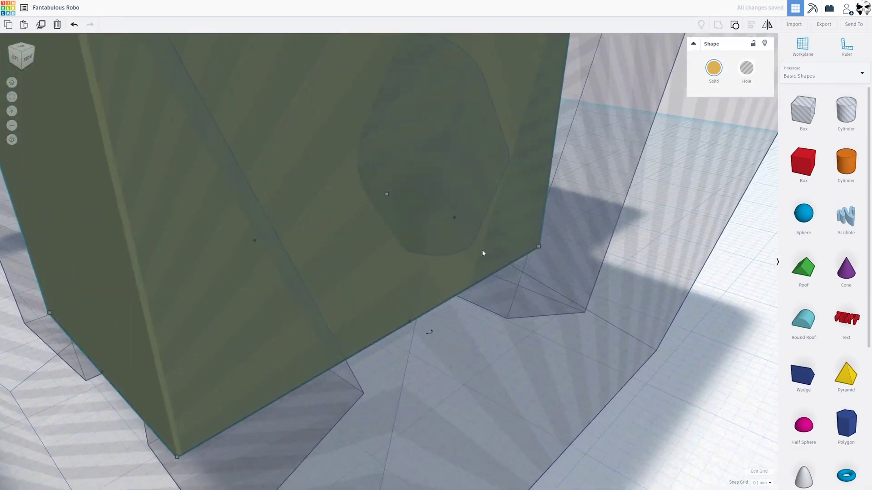
scroll(439, 310, up, 2)
click(437, 286)
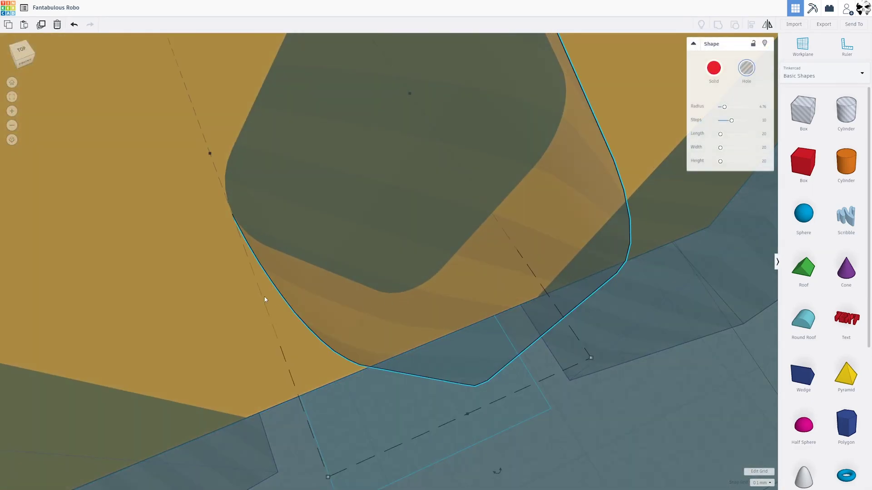
shift+click(209, 293)
scroll(248, 295, down, 8)
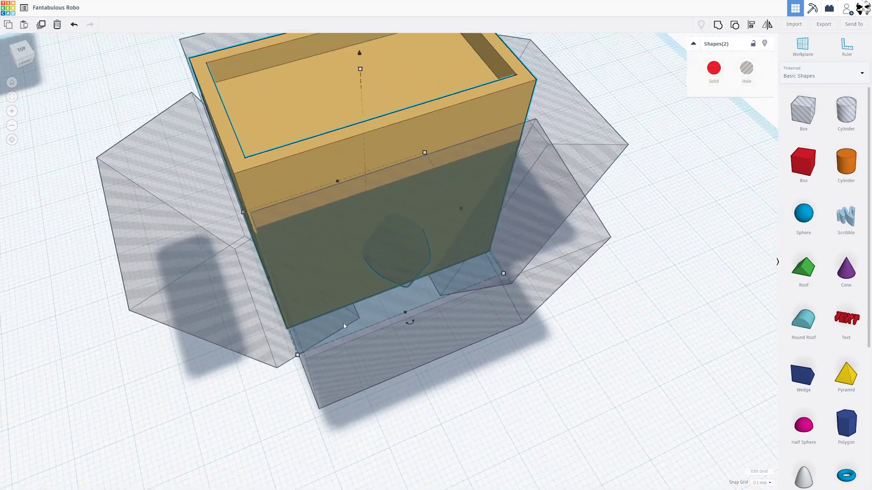
right_drag(343, 324, 309, 259)
click(752, 26)
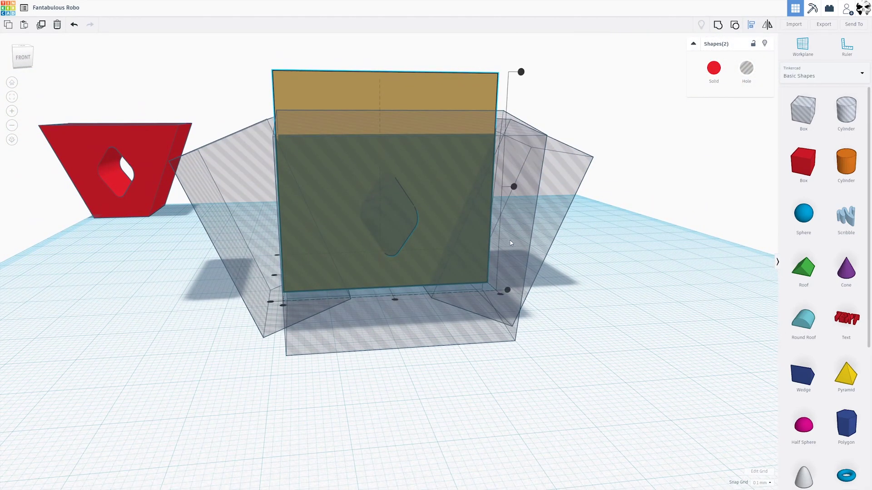
click(514, 187)
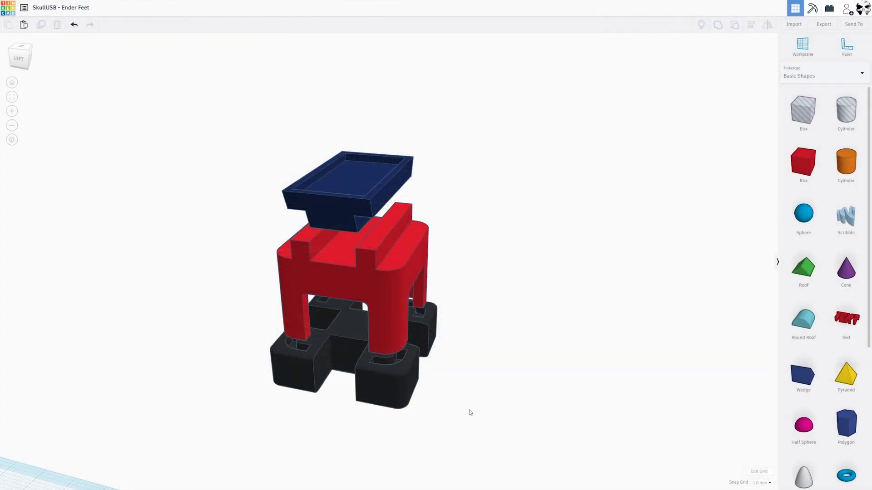
- Lower the red stand 7 mm onto the black feet and lower the blue tray into the stand's top channel
click(389, 239)
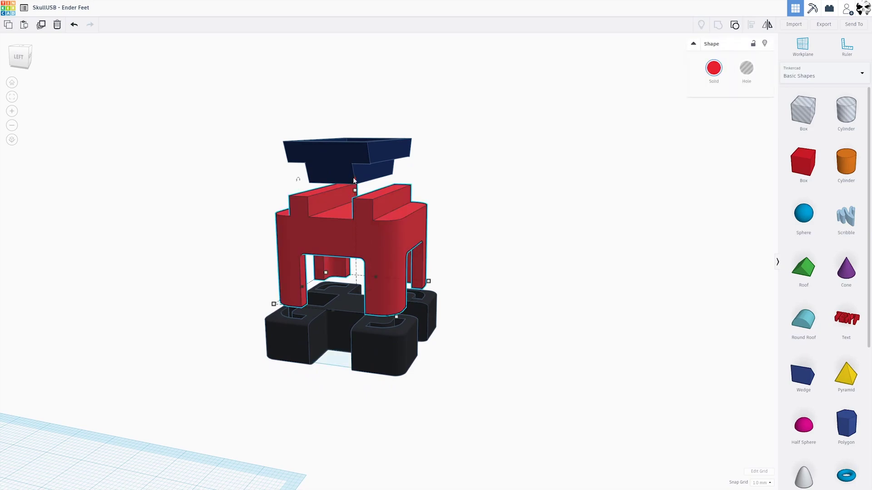
drag(353, 178, 354, 200)
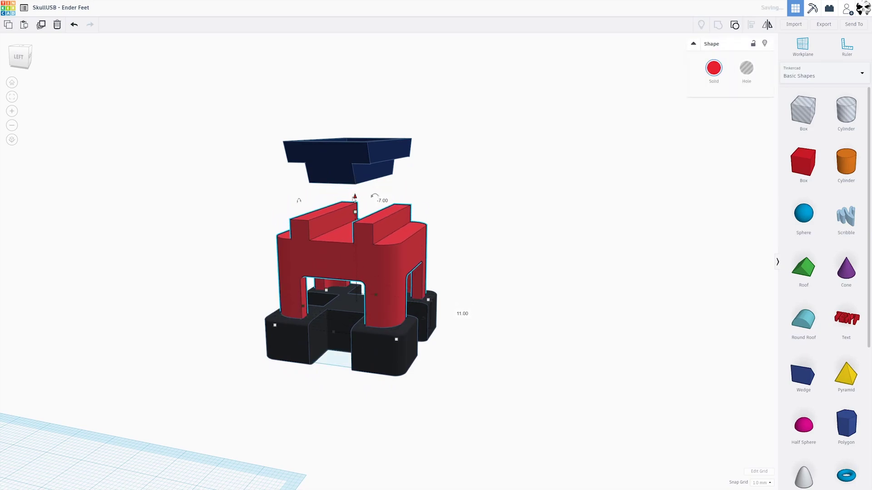
click(347, 155)
drag(354, 124, 354, 178)
click(486, 300)
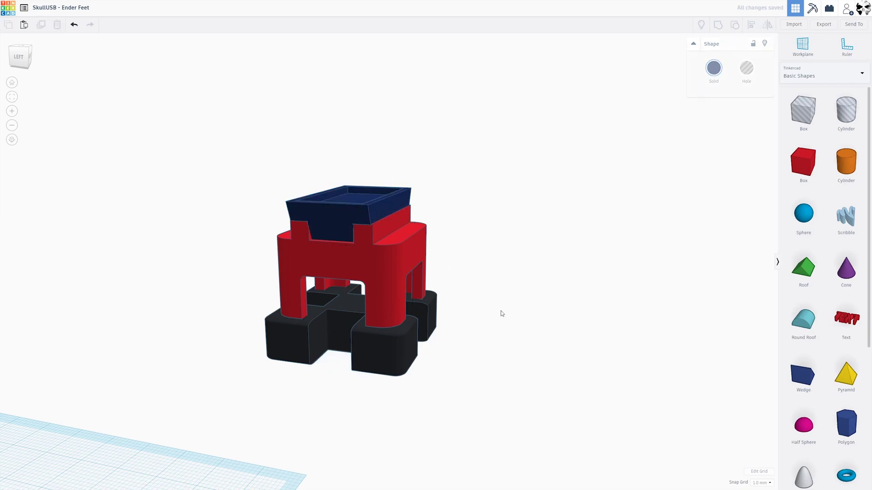
scroll(472, 357, up, 4)
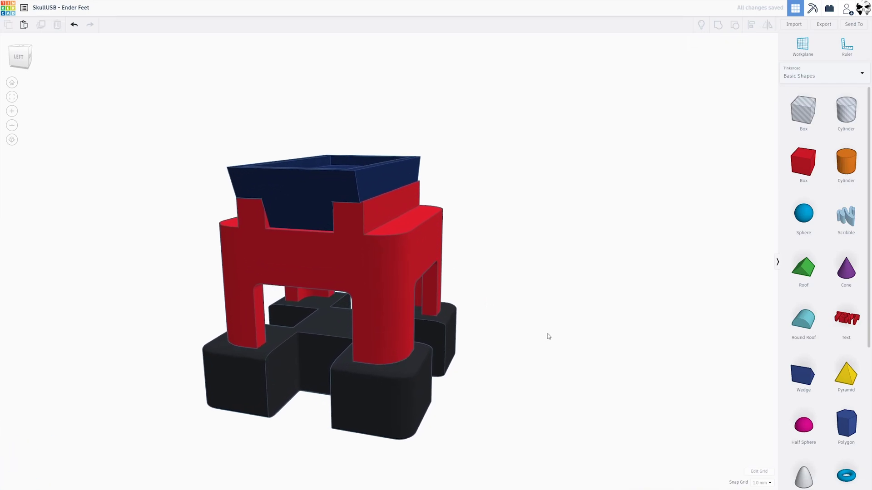
right_drag(548, 335, 601, 334)
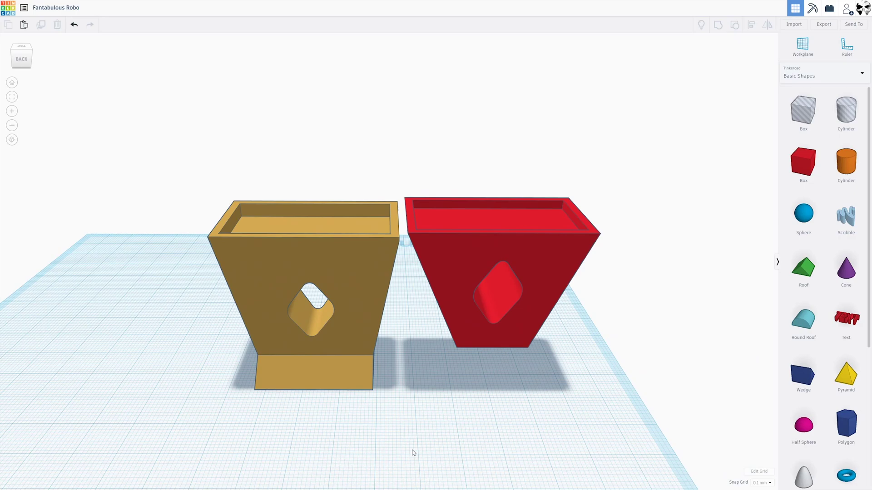
- Move the tan planter about 64 mm by 37 mm away and shift the red planter about 6.4 mm by 7.7 mm
drag(339, 327, 153, 265)
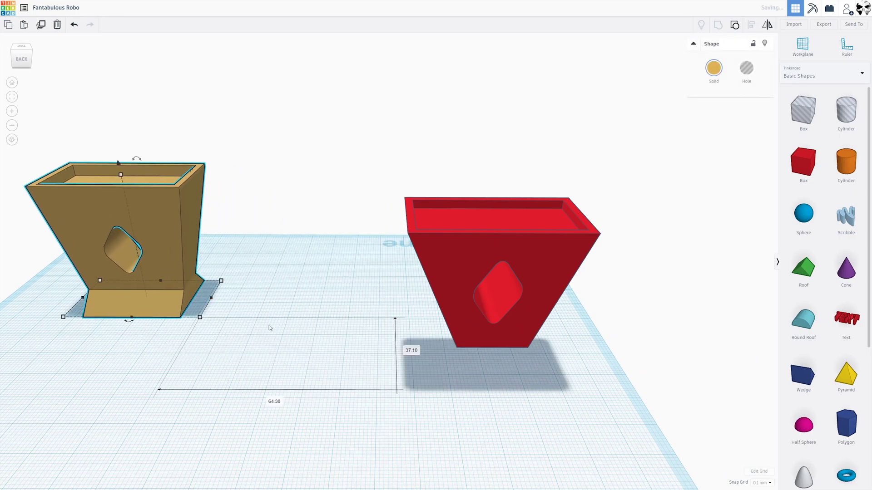
click(450, 281)
right_drag(469, 279, 434, 279)
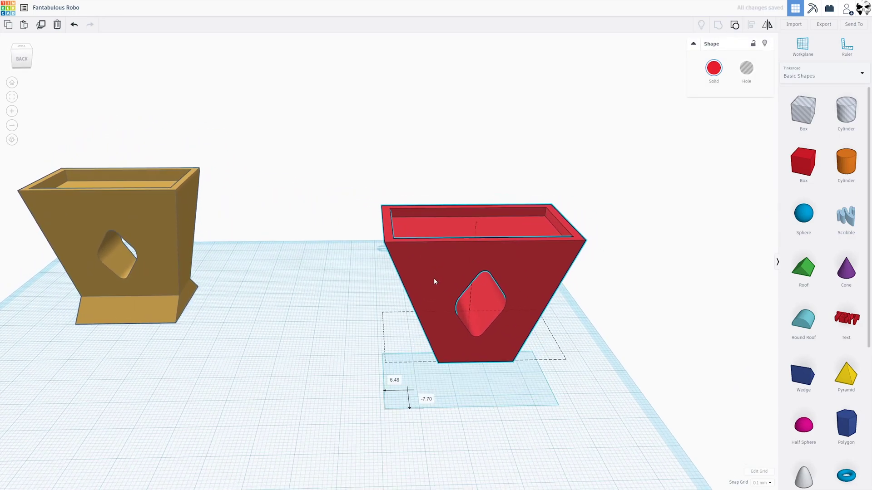
- Ungroup the red planter repeatedly until its diamond hole, angled side cutters and upper and lower boxes are separate
right_drag(478, 349, 545, 312)
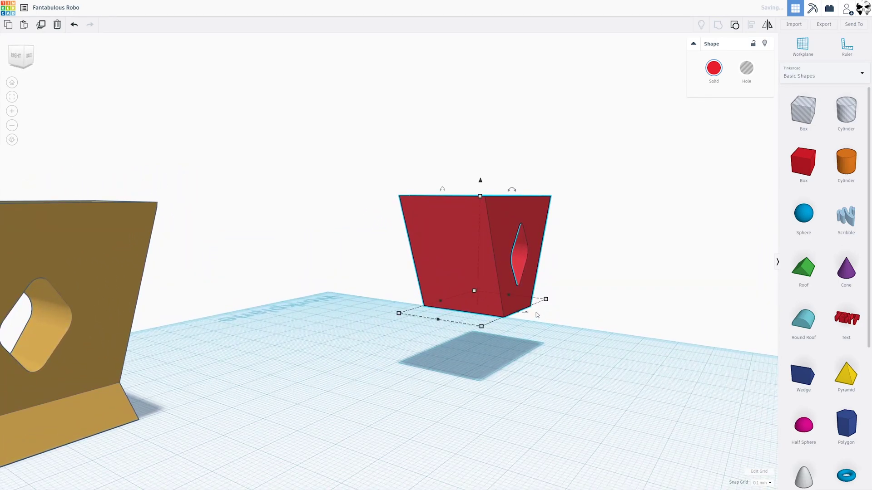
right_drag(513, 247, 443, 282)
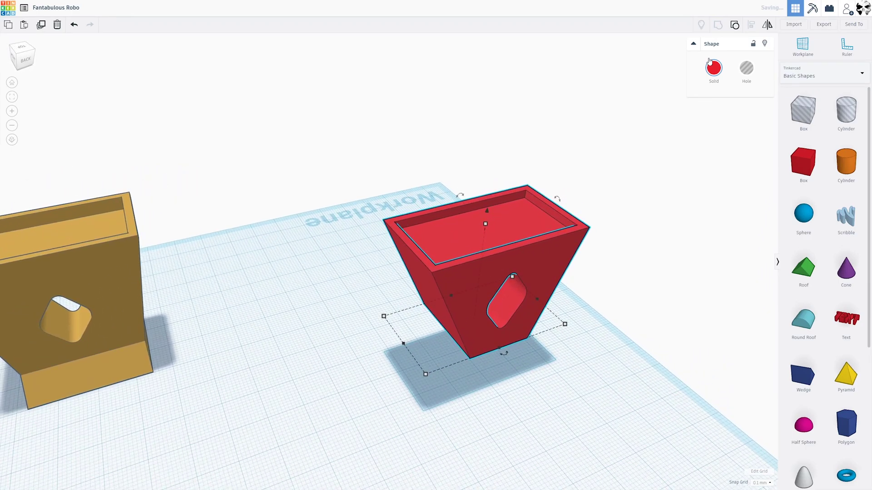
click(734, 25)
right_drag(621, 379, 599, 357)
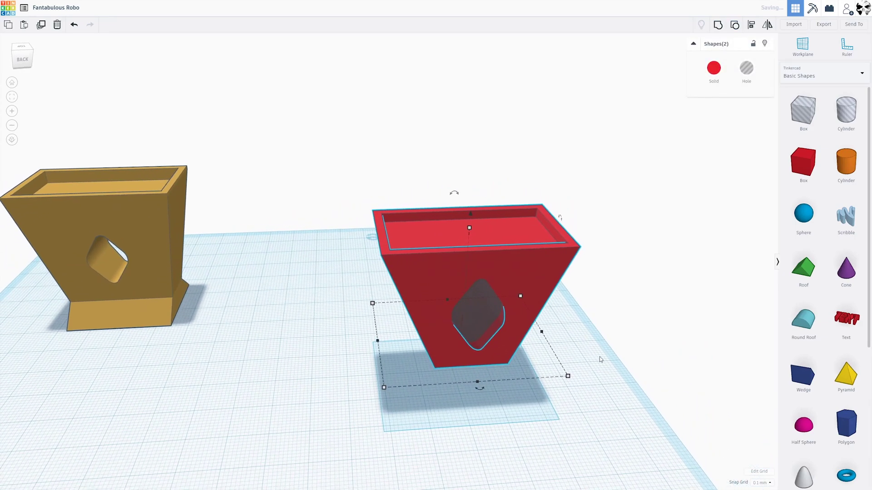
click(735, 25)
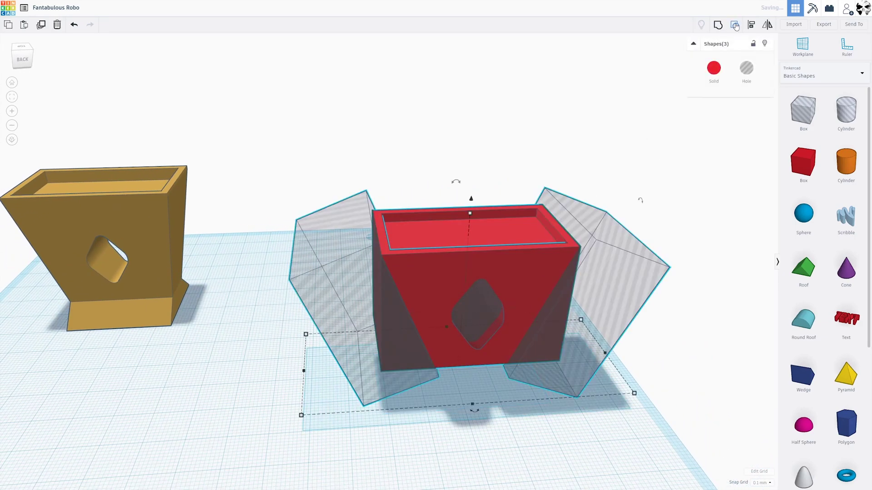
click(735, 27)
- Select the red lower box with both angled side cutters and stretch them downward to a combined height of 62.51 mm
scroll(577, 339, up, 3)
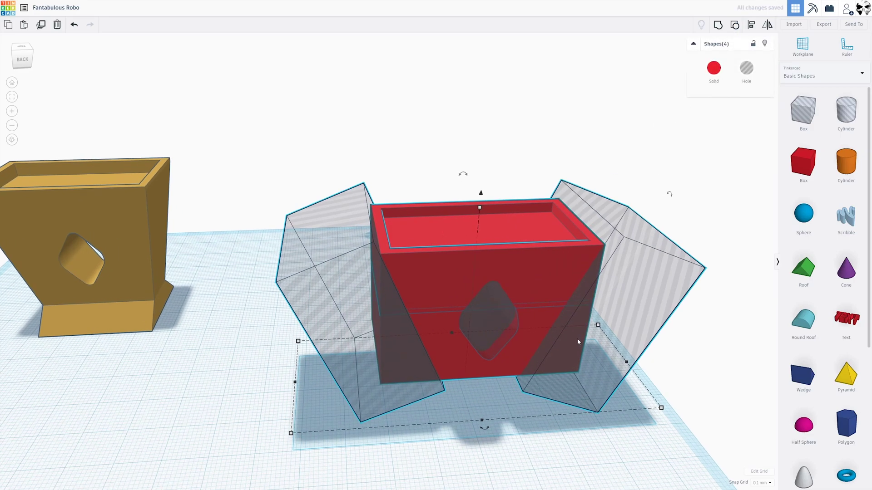
right_drag(576, 347, 535, 347)
scroll(526, 355, down, 3)
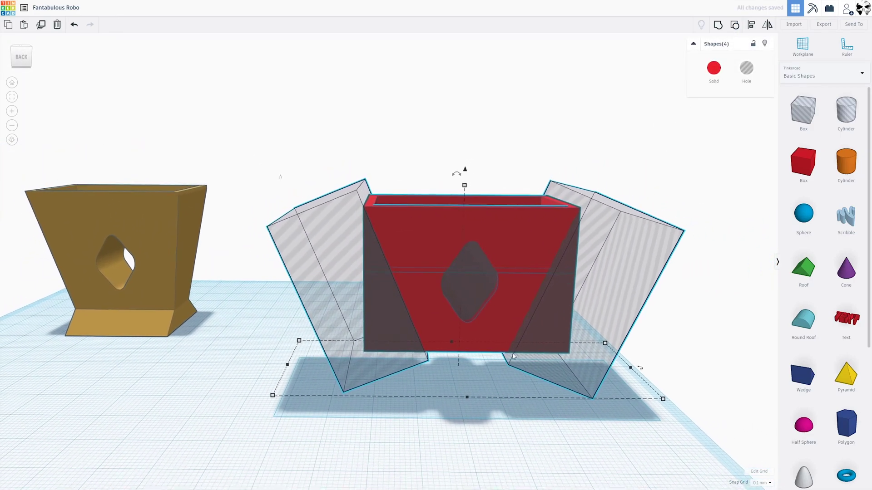
click(490, 439)
click(473, 342)
right_drag(473, 342, 476, 324)
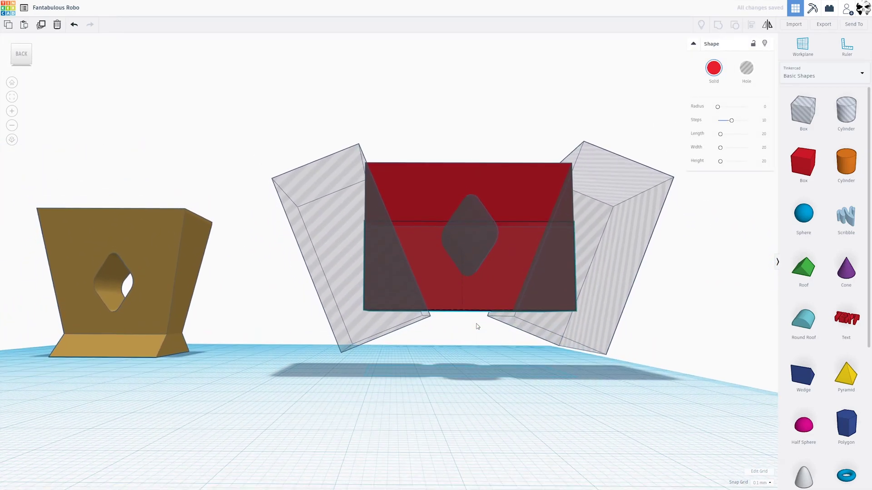
shift+click(412, 315)
shift+click(511, 320)
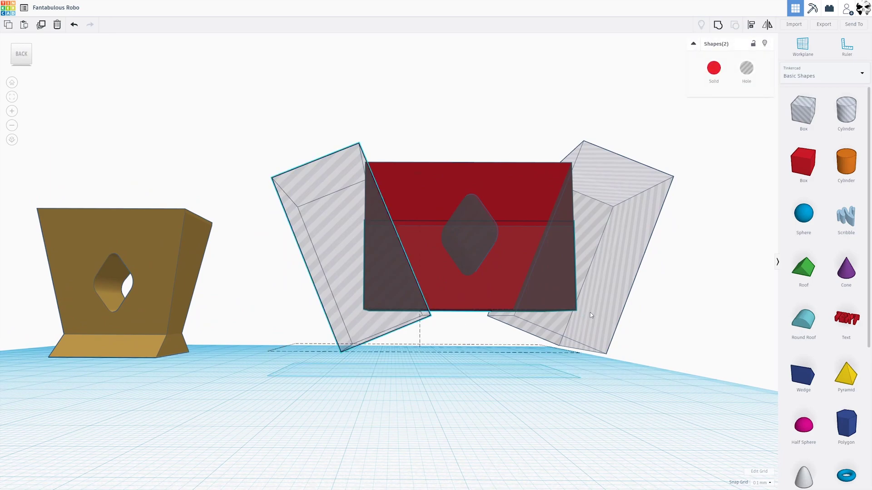
drag(462, 350, 443, 429)
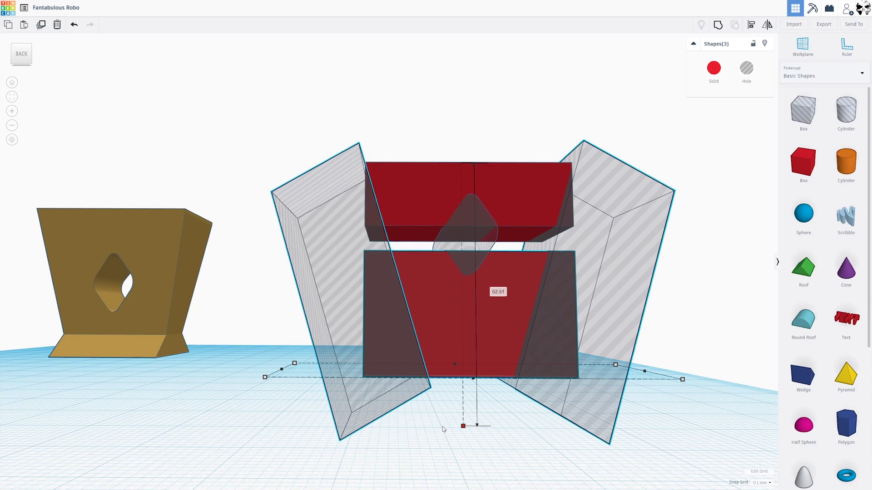
- Stretch the red upper box downward to a height of 20.10 mm to meet the lower box
right_drag(442, 427, 438, 437)
click(503, 239)
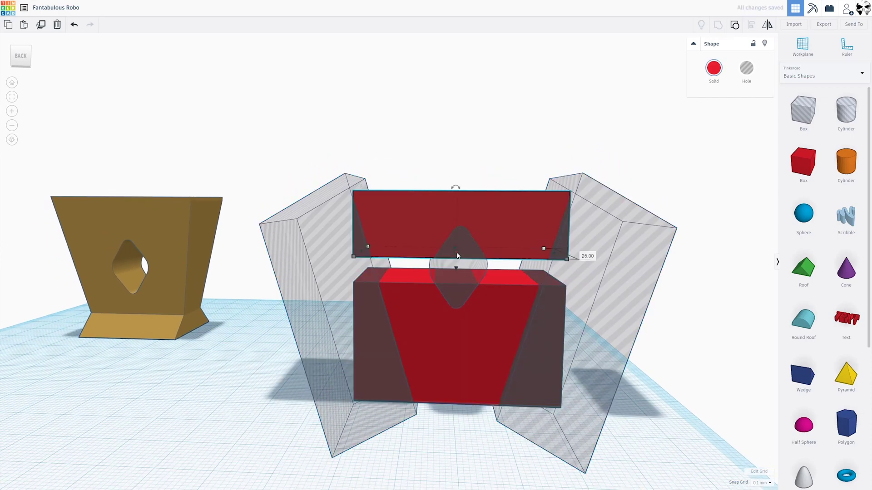
drag(457, 254, 455, 277)
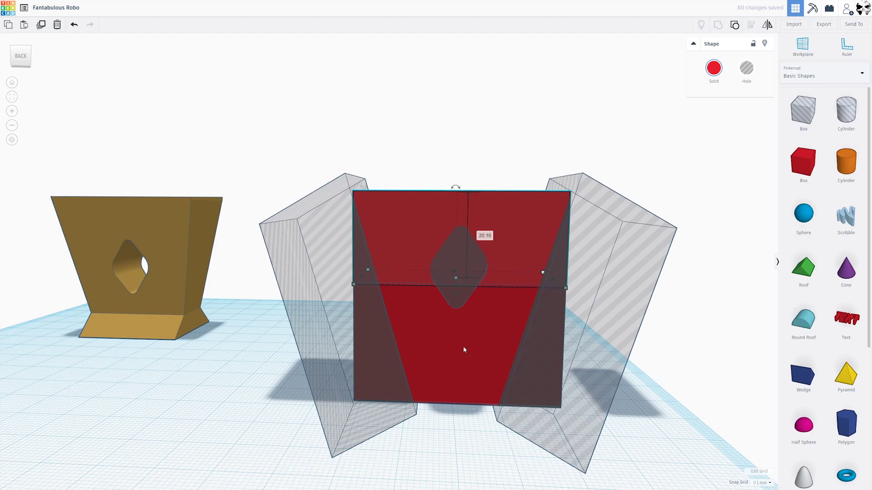
- Select the red upper and lower boxes, align them and group them into one body
right_drag(470, 339, 478, 357)
scroll(477, 358, up, 3)
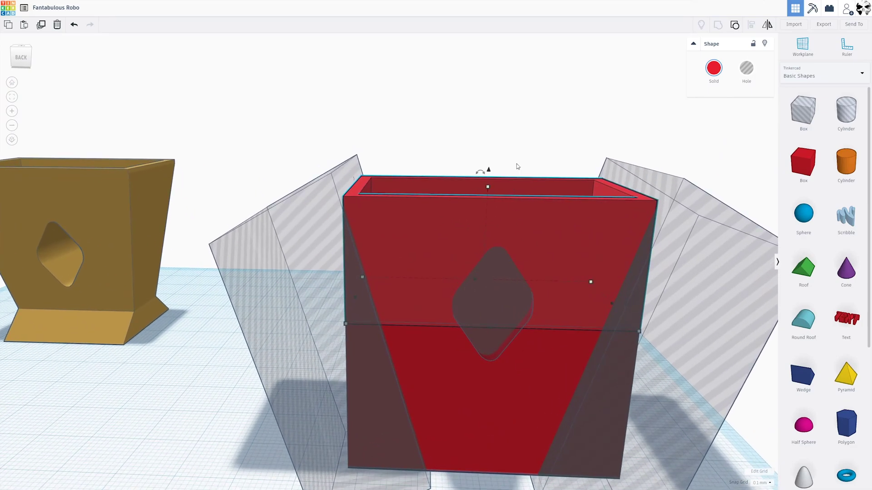
drag(520, 154, 526, 404)
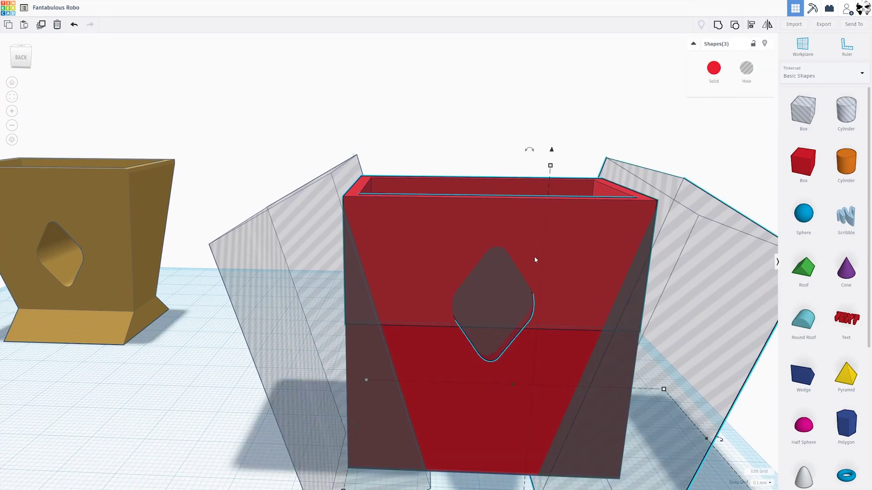
click(491, 157)
click(489, 218)
shift+click(513, 384)
click(750, 26)
scroll(499, 378, down, 3)
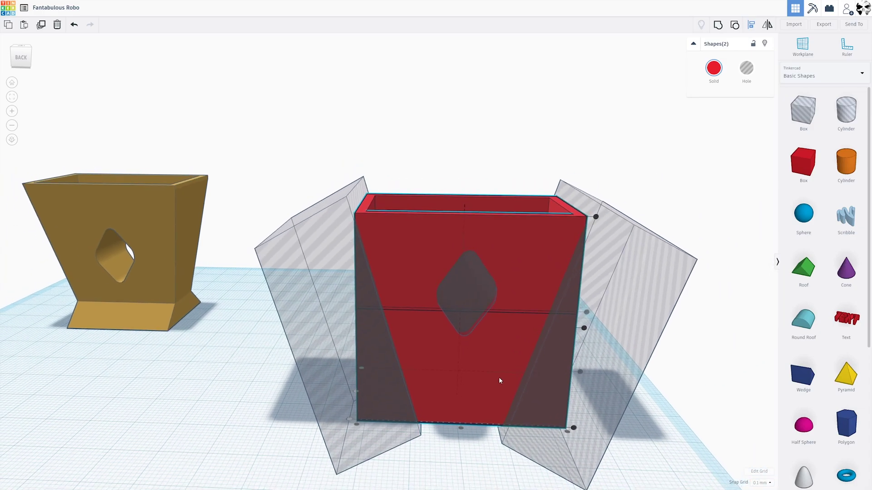
click(486, 303)
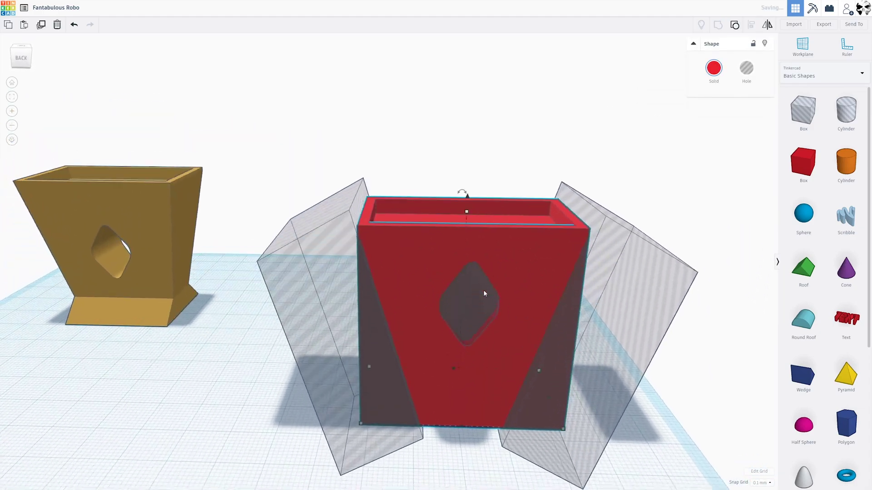
- Move the diamond hole down to about the middle of the red body's height
shift+click(475, 308)
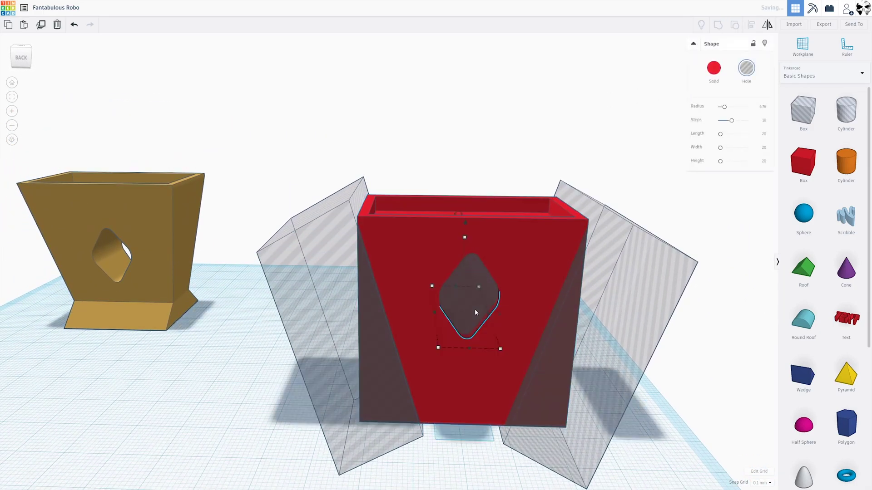
click(594, 342)
click(465, 446)
right_drag(485, 460, 557, 383)
- Select the angled side cutter and nudge it slightly sideways, undoing the stray adjustments
click(376, 348)
click(548, 383)
key(ctrl+z)
click(604, 405)
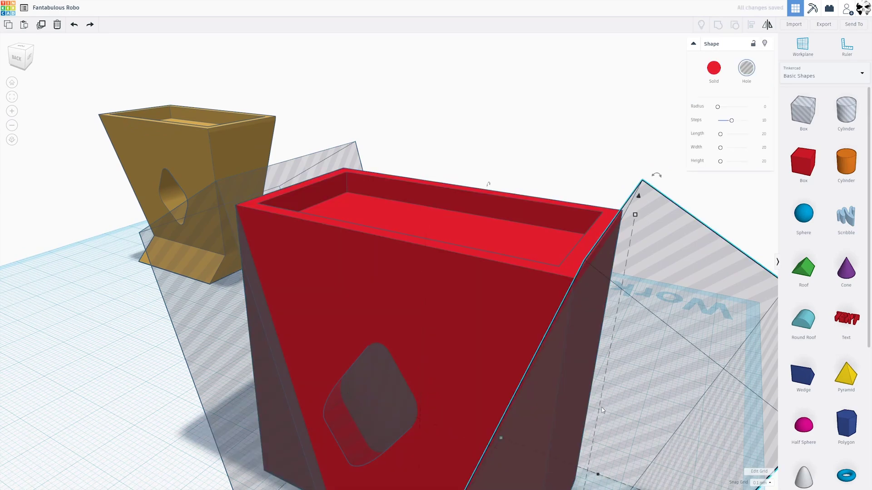
drag(565, 411, 559, 410)
key(ctrl+z)
click(617, 429)
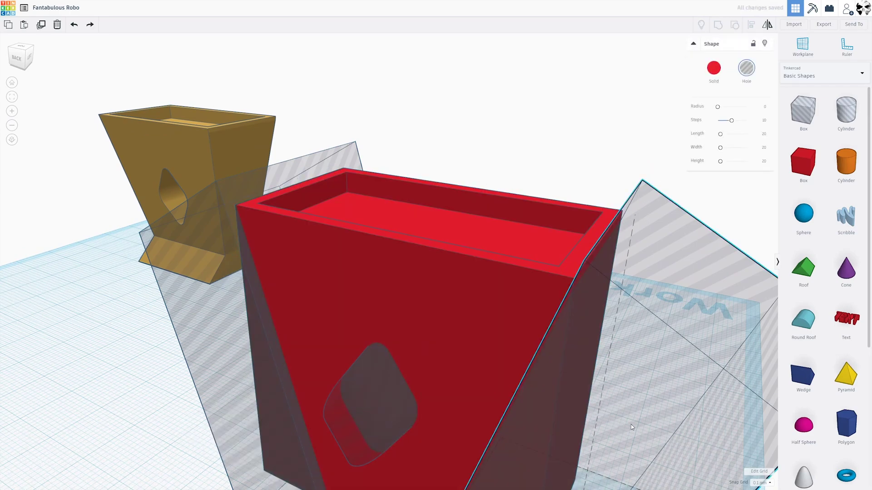
drag(630, 424, 624, 424)
- Group the red body with both angled side cutters to cut its tapered sides
right_drag(624, 425, 477, 472)
scroll(478, 472, down, 3)
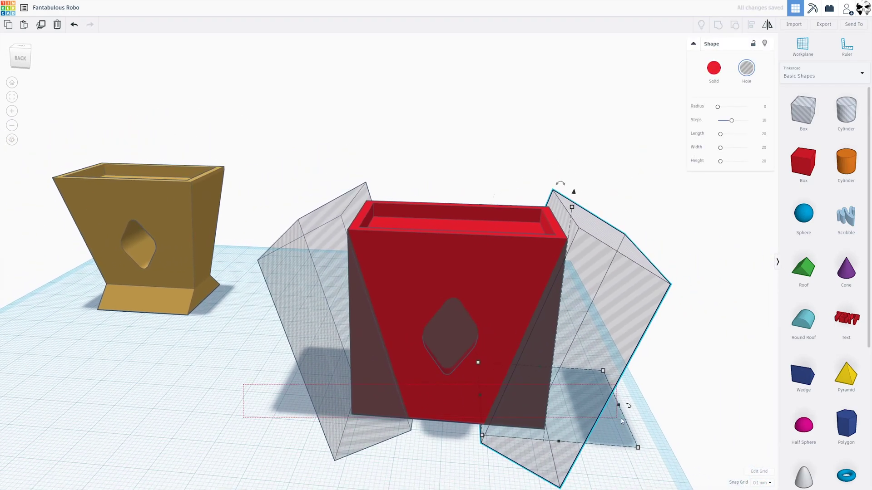
drag(622, 421, 627, 424)
click(719, 26)
- Group the tapered red body with the diamond hole to cut the opening through it
scroll(333, 456, up, 2)
right_drag(333, 459, 482, 436)
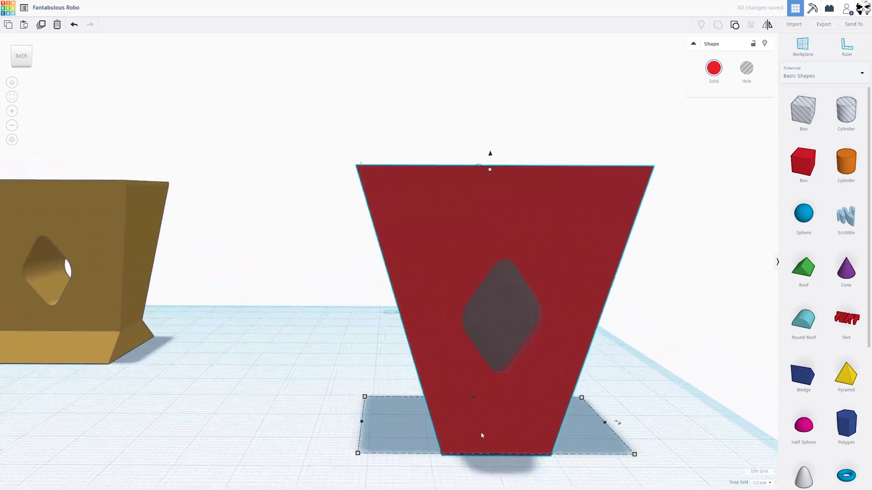
scroll(481, 434, down, 2)
shift+click(473, 313)
key(ctrl+g)
click(380, 442)
scroll(307, 446, up, 1)
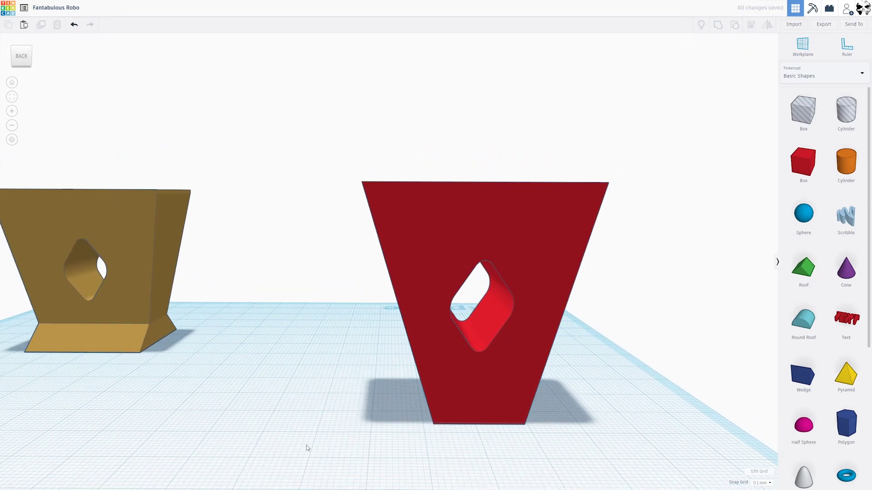
- Place a hole box beside the red planter's broad face with the diamond opening and stretch it taller
right_drag(307, 446, 427, 321)
scroll(426, 323, down, 3)
scroll(449, 454, up, 3)
right_drag(436, 418, 523, 407)
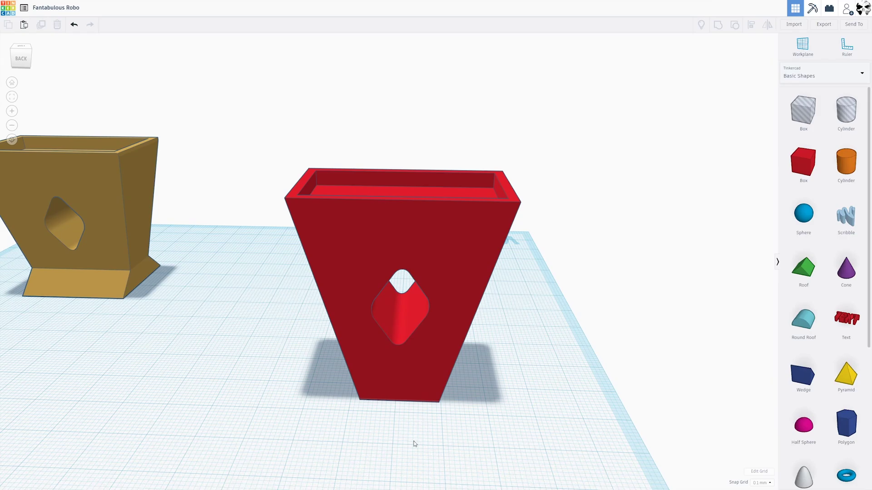
right_drag(414, 443, 594, 467)
drag(803, 111, 530, 365)
right_drag(530, 365, 537, 297)
drag(537, 286, 545, 182)
- Tilt the tall hole box so it slants against the red planter's broad face
right_drag(546, 183, 576, 262)
drag(554, 196, 560, 159)
right_drag(560, 159, 556, 101)
drag(552, 120, 567, 119)
right_drag(568, 120, 469, 186)
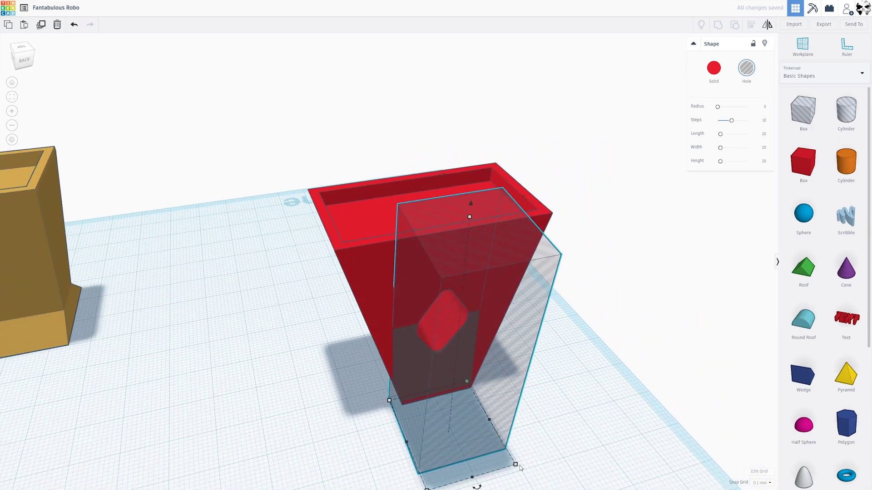
- Stretch the tilted hole box at both ends so it spans the full width of the red planter
drag(516, 466, 600, 435)
right_drag(600, 435, 531, 424)
drag(356, 485, 308, 486)
- Lower the tilted hole box and shift it about 4 mm by 2 mm so it overlaps the planter's broad face
right_drag(313, 485, 533, 350)
right_drag(543, 235, 534, 277)
drag(547, 125, 547, 137)
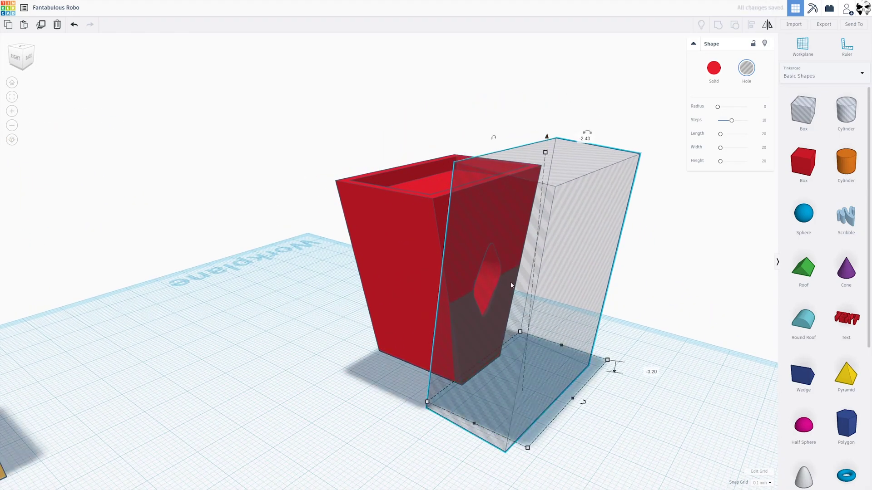
drag(511, 287, 484, 303)
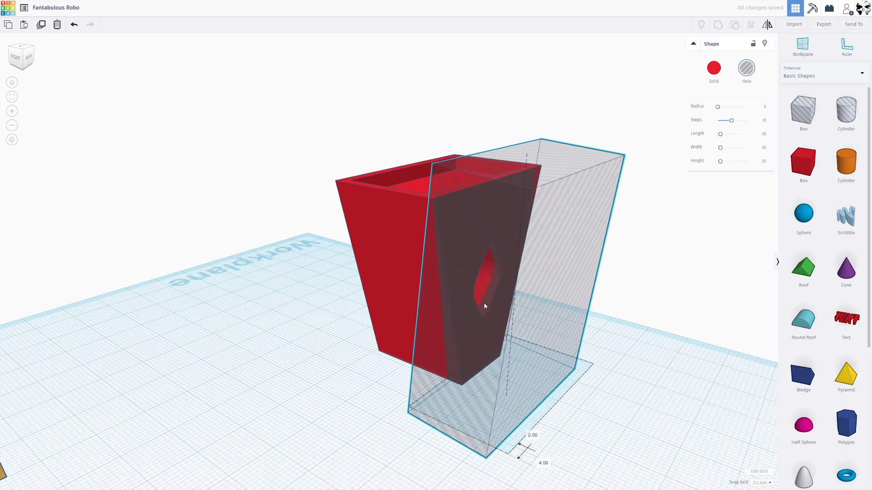
right_drag(485, 309, 438, 373)
drag(438, 373, 434, 374)
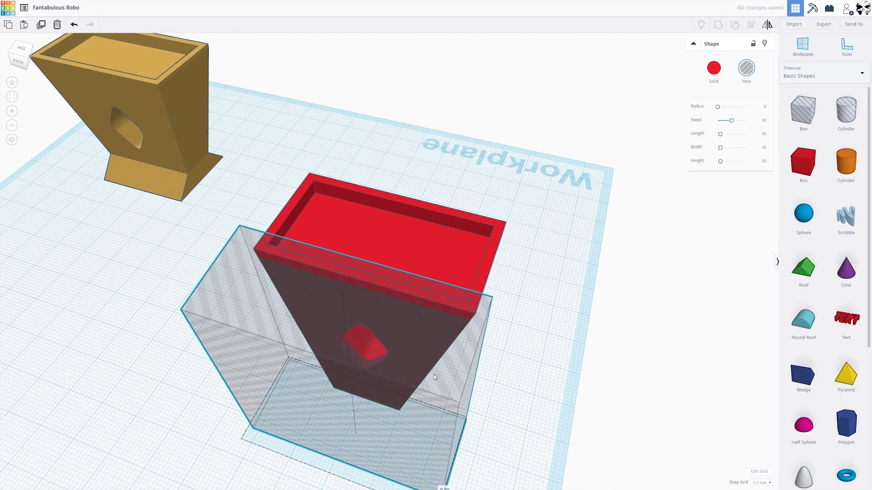
- Duplicate and mirror the tilted hole box and move the copy about 39.8 mm across to the opposite broad face
right_drag(375, 409, 557, 386)
scroll(672, 73, down, 2)
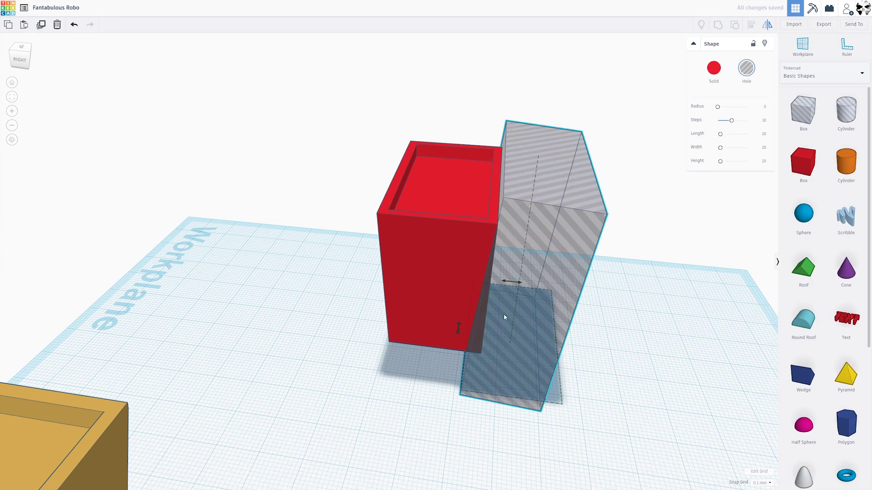
drag(478, 213, 337, 233)
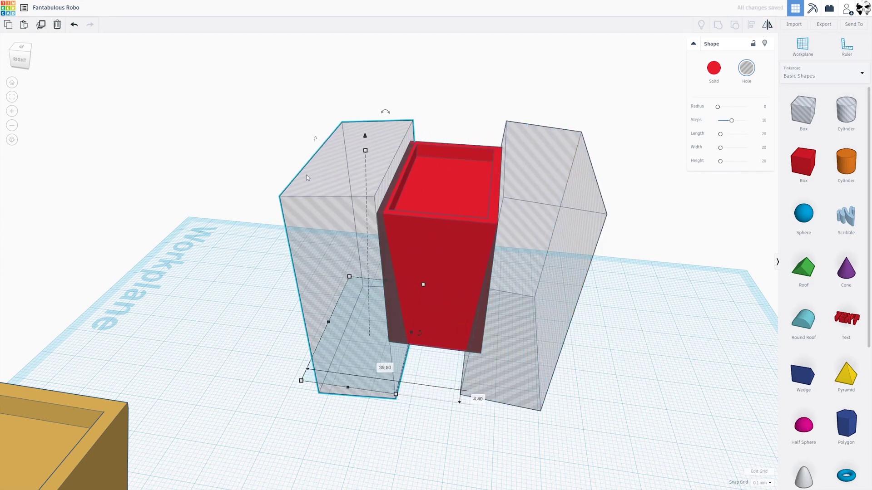
scroll(369, 292, up, 5)
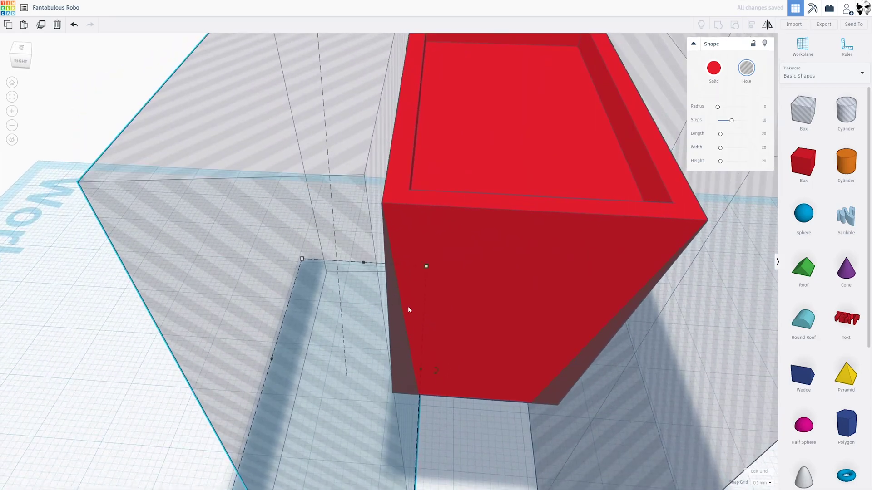
scroll(402, 300, down, 8)
drag(395, 293, 393, 291)
- Try grouping the red planter with both tilted hole boxes and undo the grouping
key(ctrl+g)
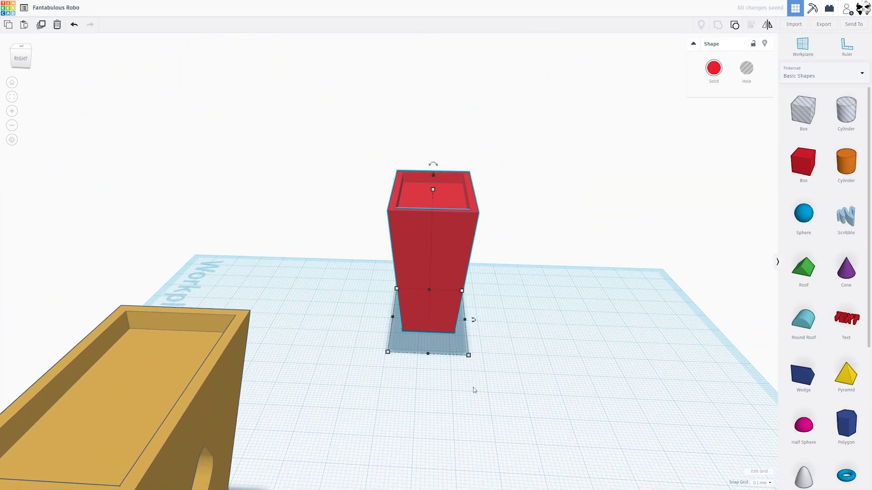
click(473, 389)
right_drag(472, 389, 449, 351)
key(ctrl+z)
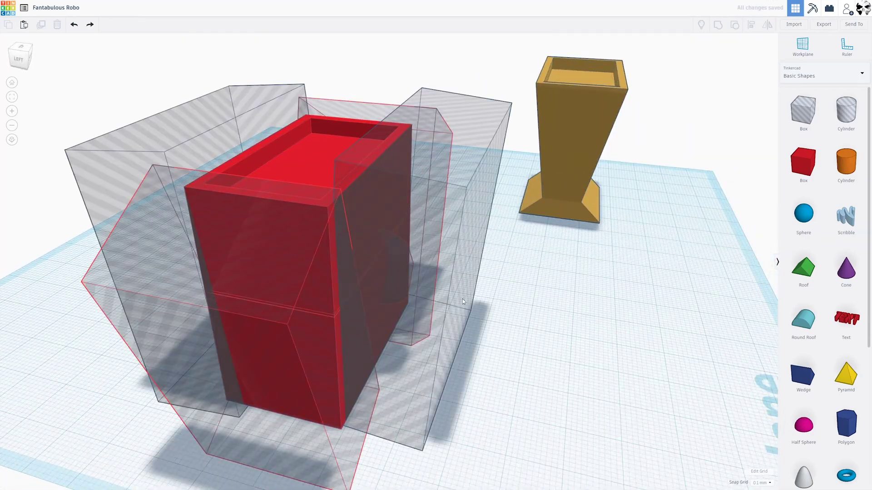
- Extend the tilted hole box nearest the tan planter lengthwise beyond the end of the red body
right_drag(482, 296, 387, 309)
click(318, 396)
drag(304, 431, 251, 443)
right_drag(251, 443, 351, 464)
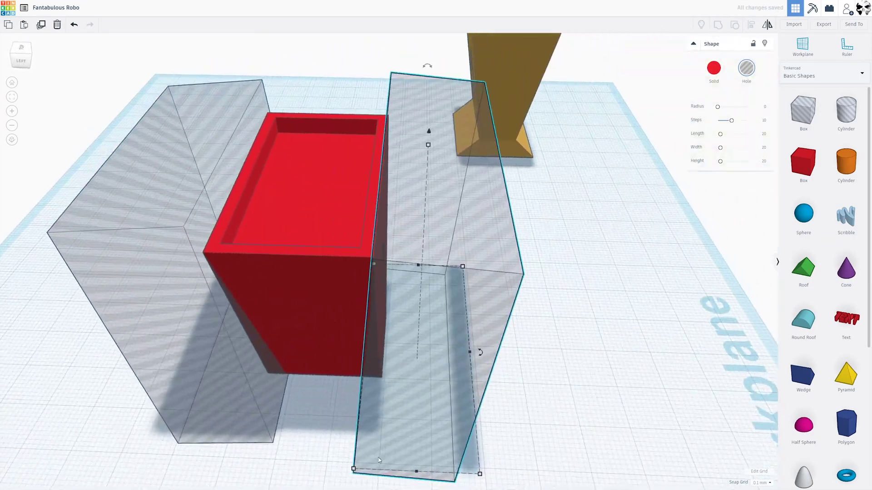
scroll(350, 464, up, 5)
middle_drag(254, 458, 341, 455)
right_drag(340, 451, 349, 426)
scroll(350, 426, down, 4)
right_drag(268, 426, 300, 408)
scroll(318, 432, down, 4)
- Select the red planter with both tilted hole boxes and group them to taper its broad faces
drag(399, 469, 295, 329)
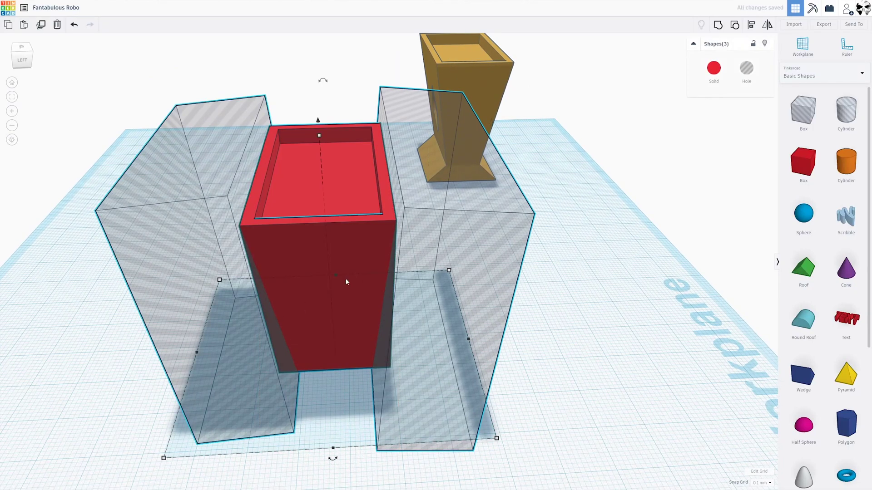
click(718, 25)
right_drag(477, 336, 431, 394)
scroll(431, 394, down, 5)
click(364, 400)
right_drag(364, 400, 539, 387)
scroll(411, 440, up, 3)
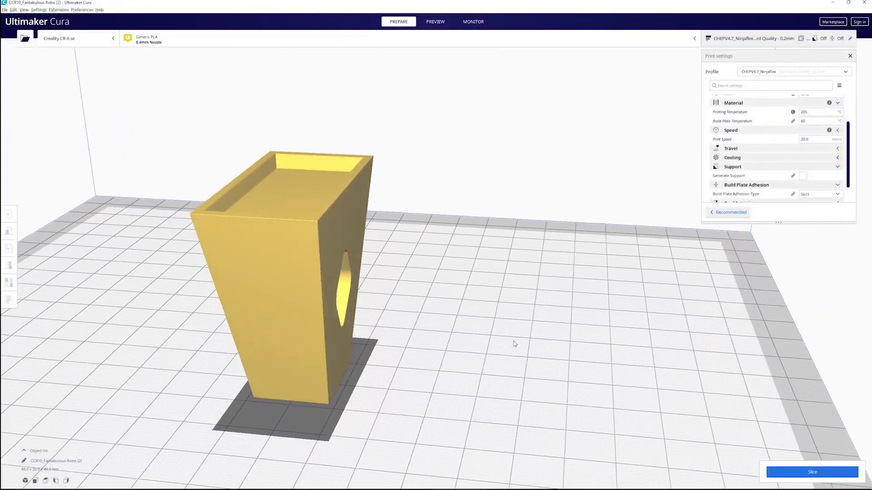
- Switch to Ultimaker Cura, review the infill, material, speed, support and adhesion settings, and slice the planter model
right_drag(515, 344, 470, 381)
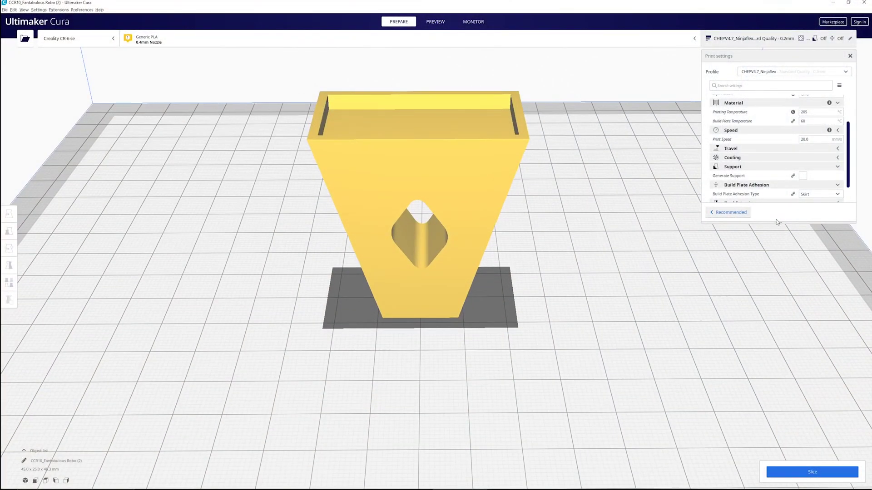
drag(847, 149, 850, 126)
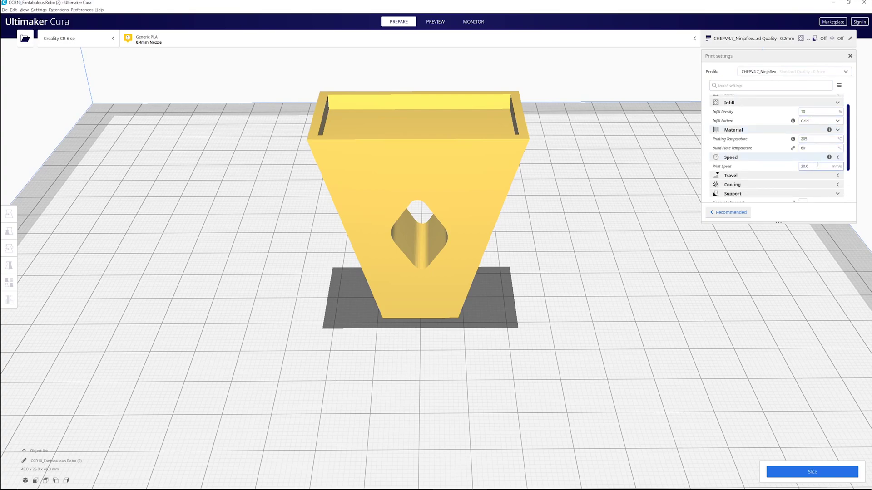
drag(851, 130, 841, 170)
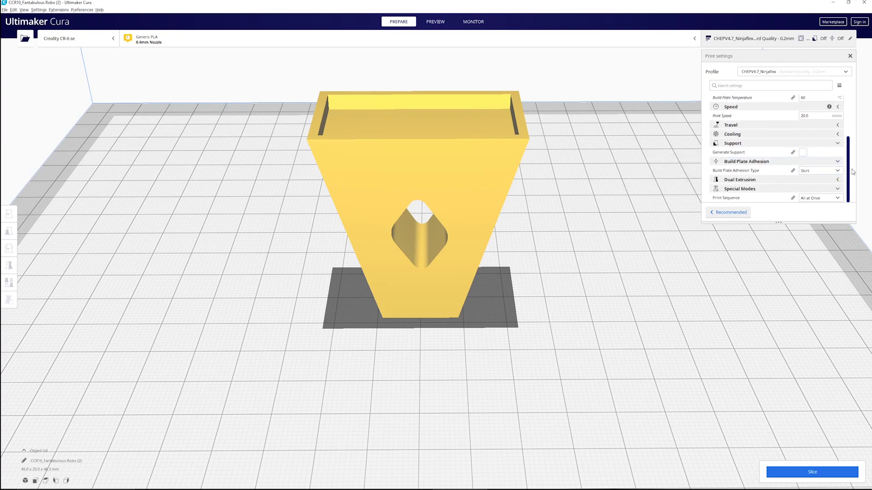
drag(850, 181, 853, 130)
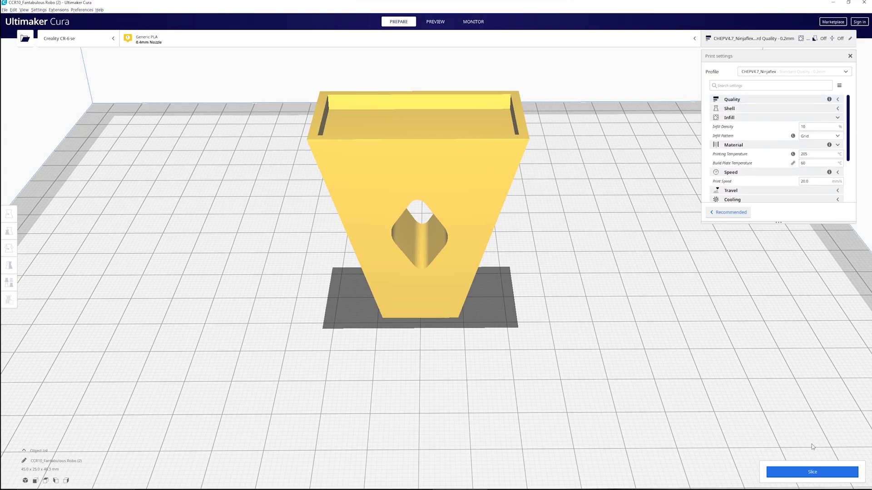
click(803, 473)
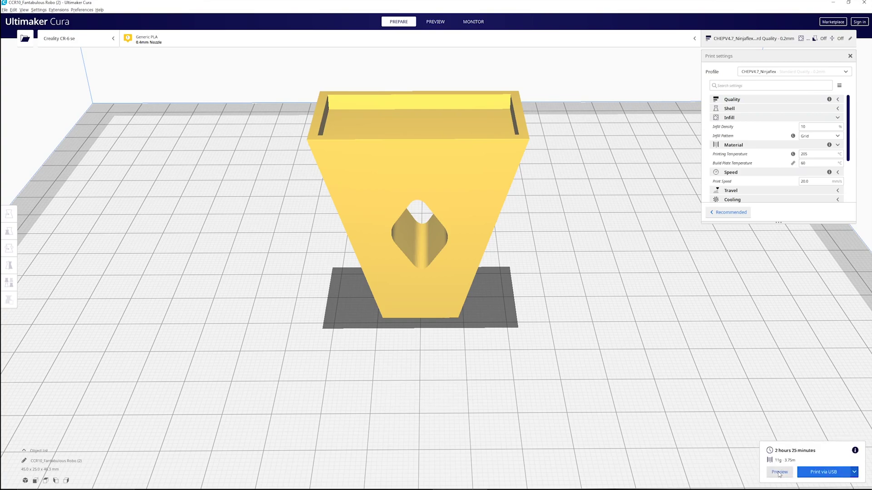
- Open the sliced preview, lower the visible layers to 181 to examine the infill, and restore the full layer range
click(780, 472)
scroll(565, 348, up, 2)
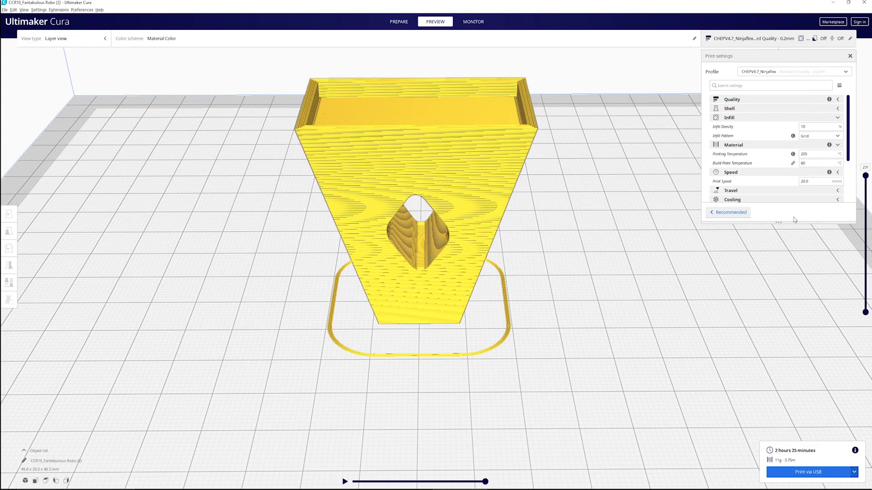
drag(867, 178, 866, 206)
right_drag(598, 234, 600, 282)
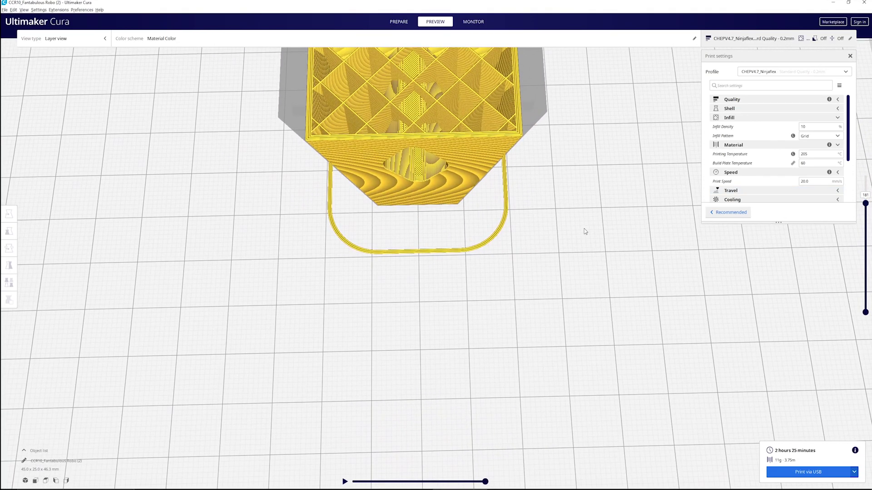
right_drag(567, 213, 566, 254)
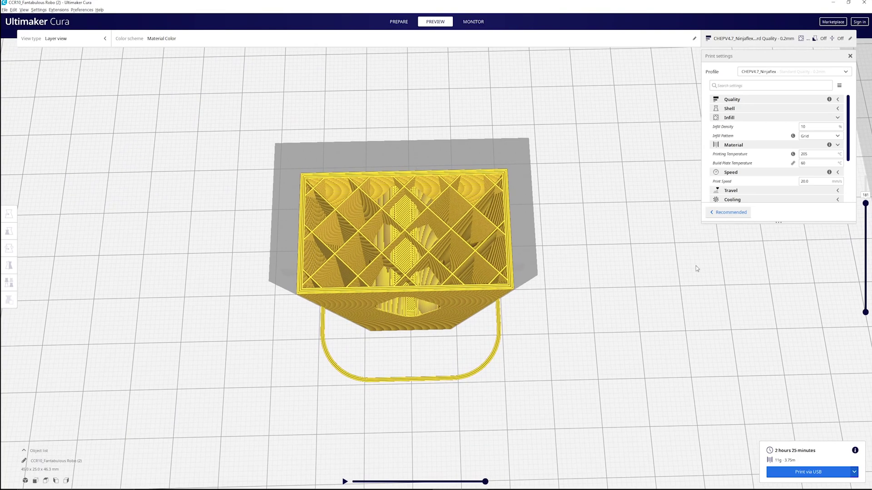
drag(865, 204, 865, 175)
right_drag(579, 365, 580, 333)
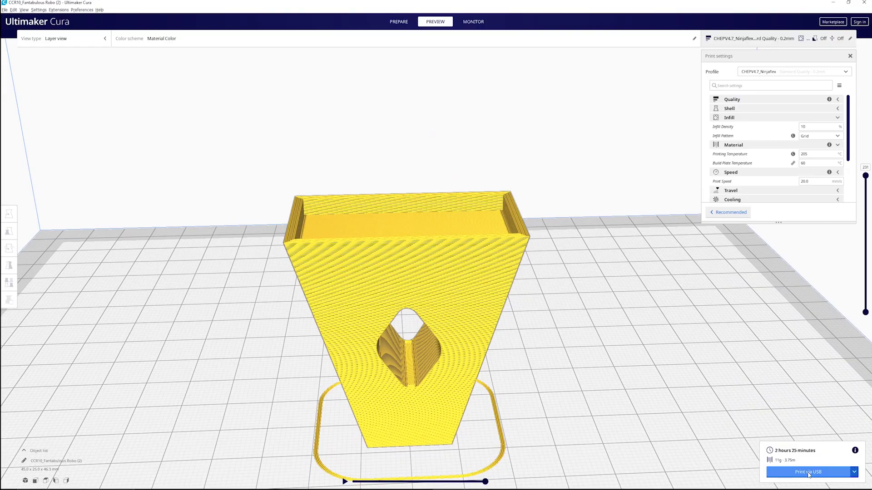